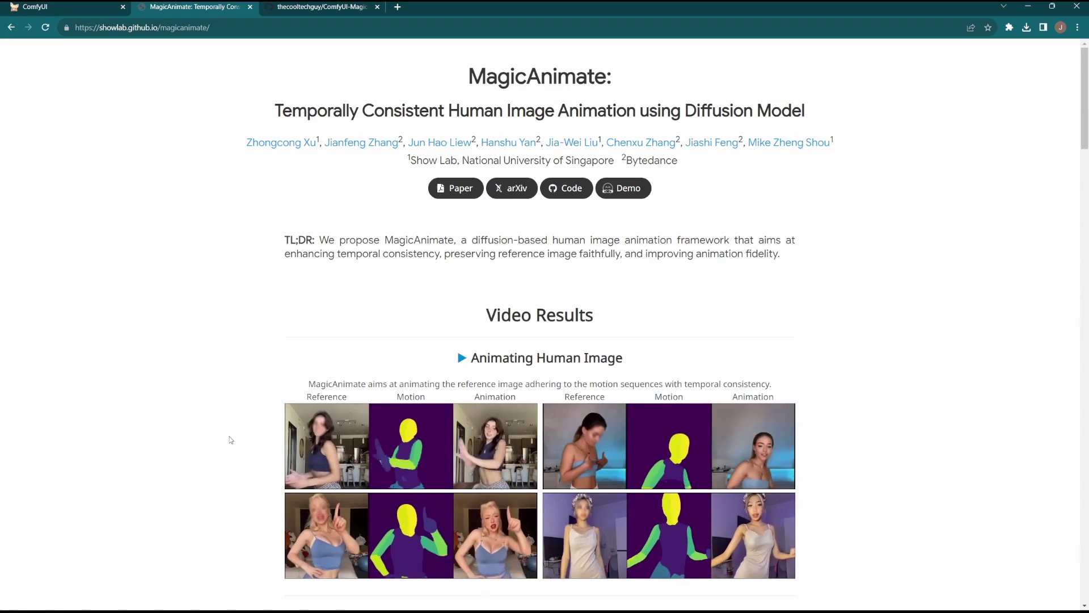
scroll(230, 439, down, 1)
scroll(229, 440, down, 3)
scroll(230, 439, down, 2)
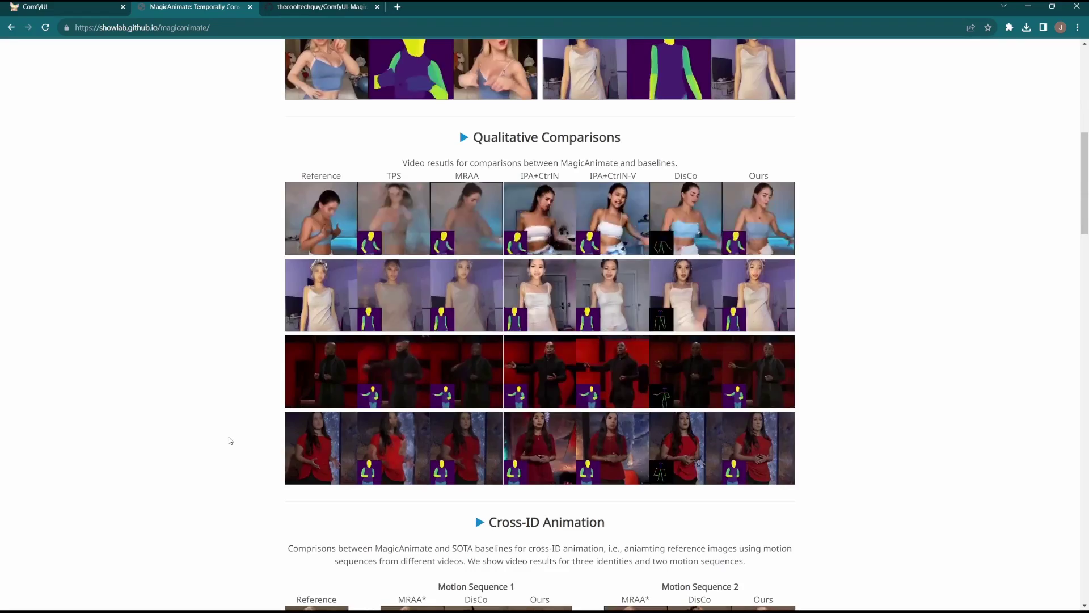
scroll(229, 440, down, 3)
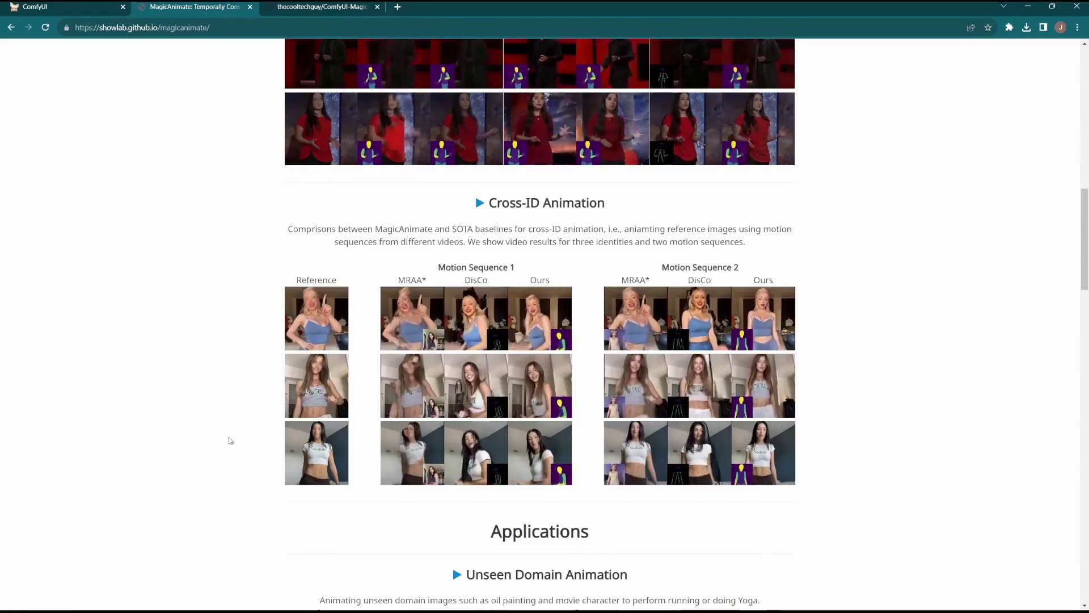
scroll(229, 440, down, 1)
scroll(229, 441, down, 2)
scroll(229, 440, down, 1)
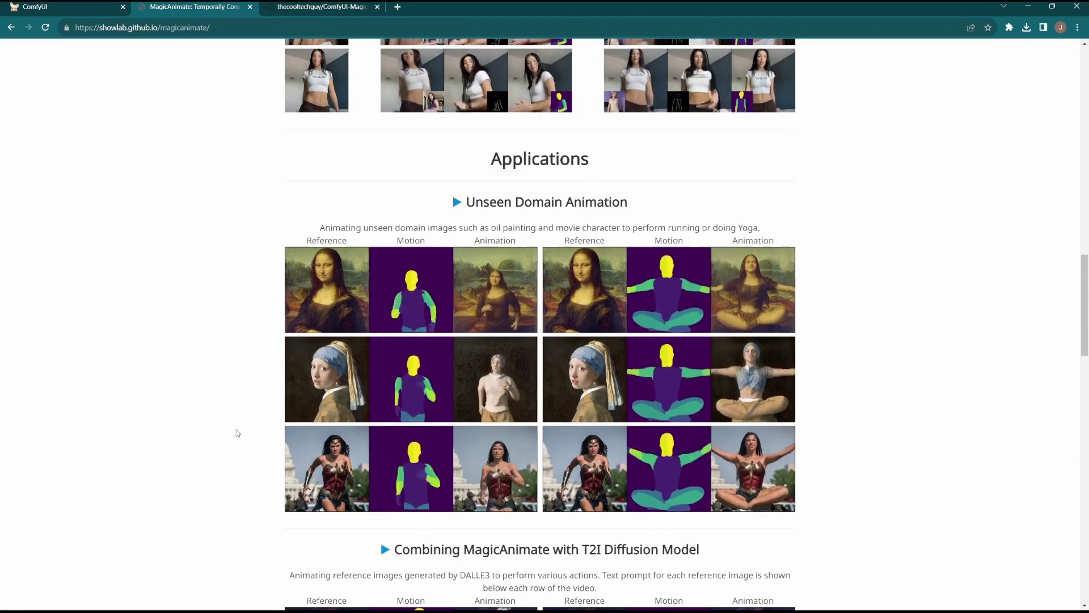
scroll(237, 432, down, 2)
scroll(237, 433, down, 3)
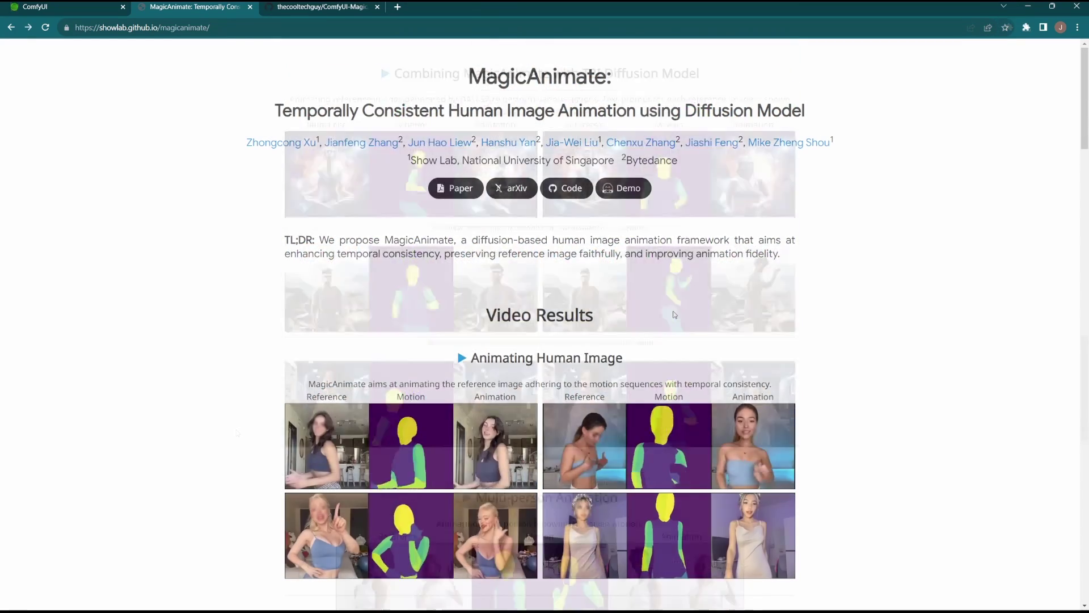
- Open the MagicAnimate Hugging Face demo, then return to the ComfyUI workflow tab
click(623, 188)
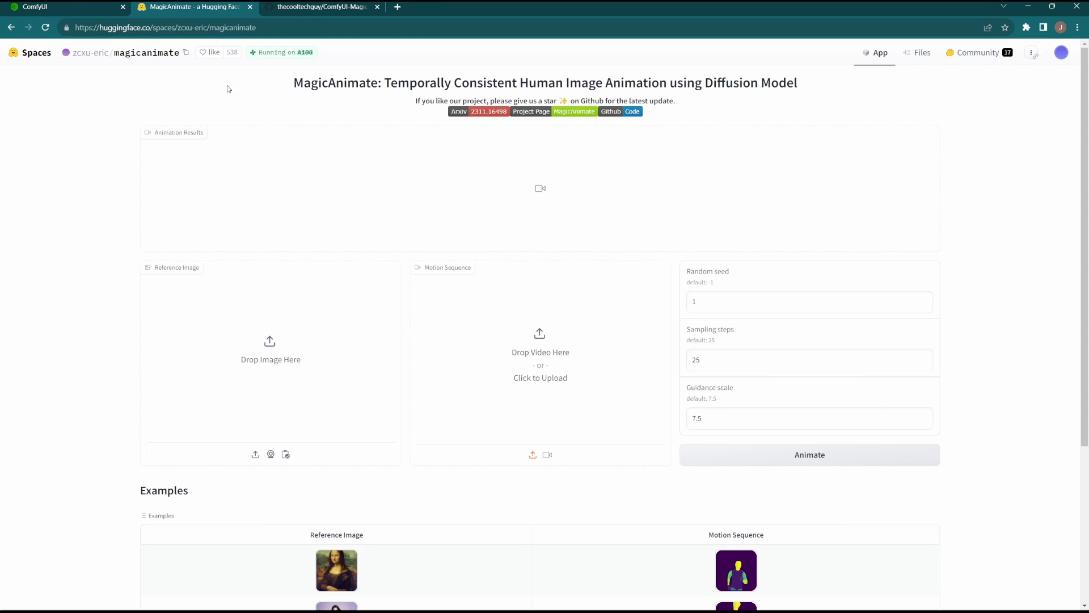
click(61, 9)
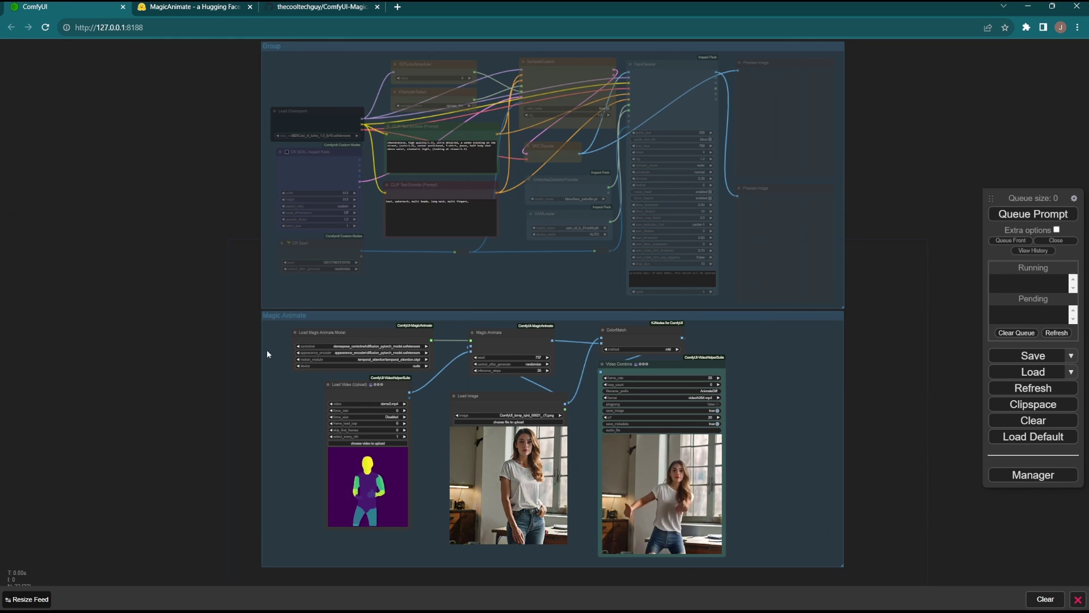
scroll(578, 395, up, 3)
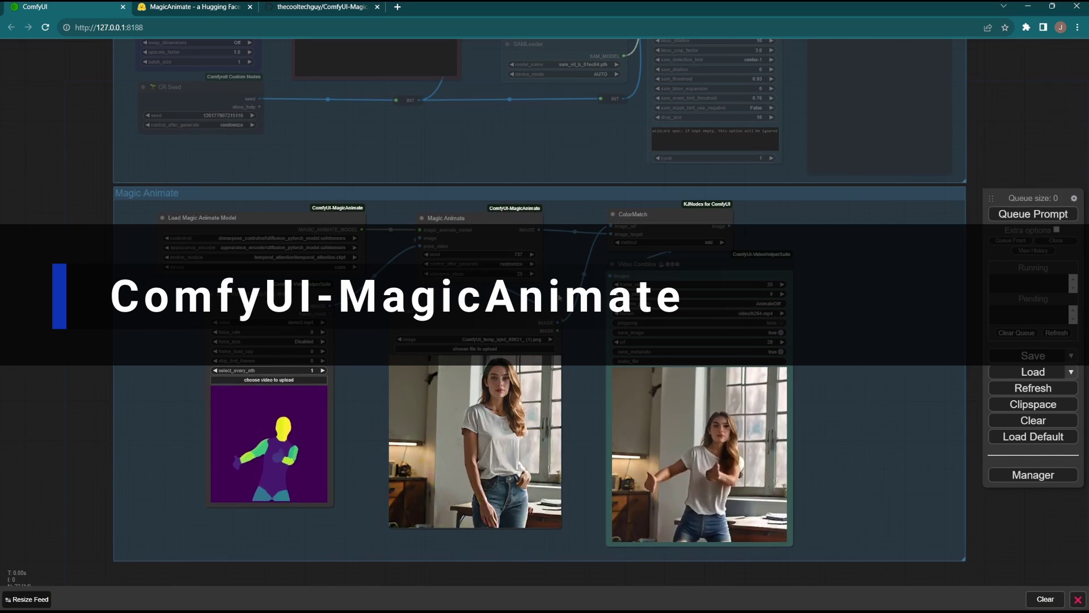
scroll(562, 288, up, 1)
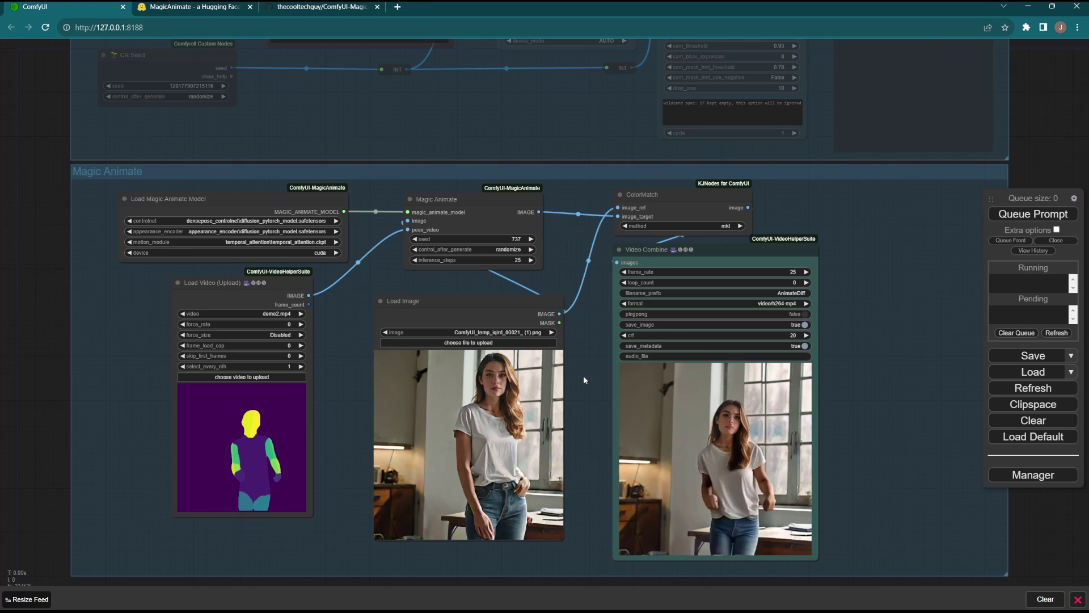
scroll(582, 375, down, 4)
scroll(561, 352, up, 3)
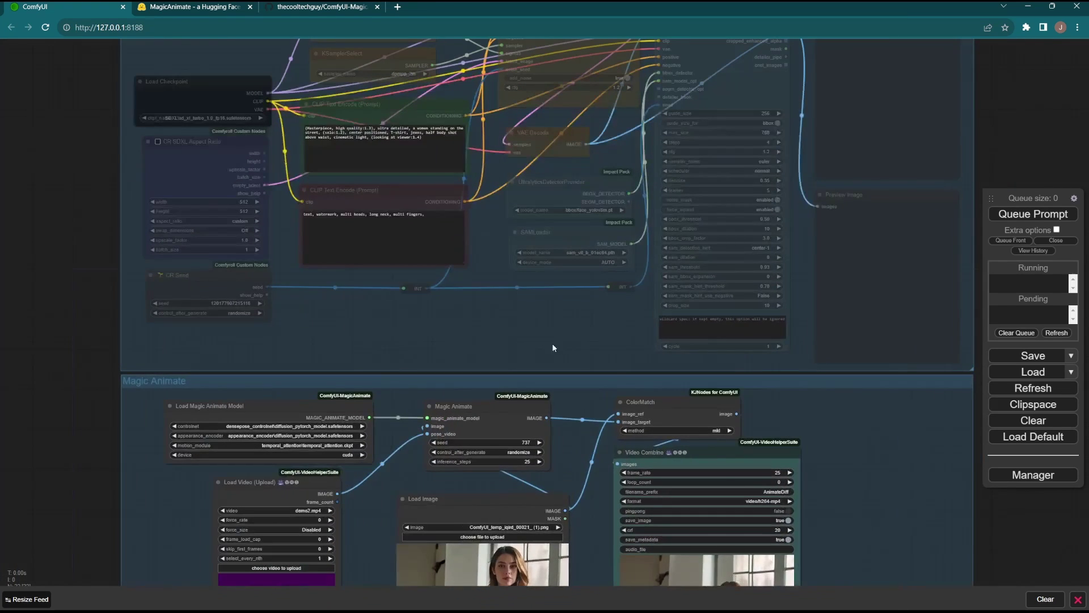
- Set the upper group's nodes to Always and the Magic Animate group's nodes to Never
right_click(534, 337)
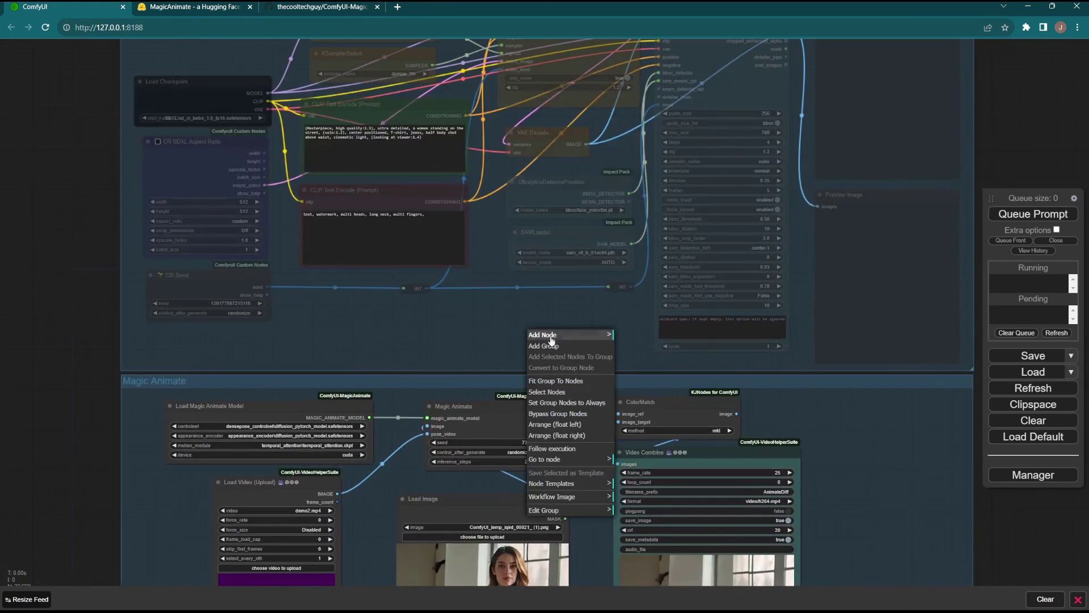
click(565, 402)
right_click(589, 404)
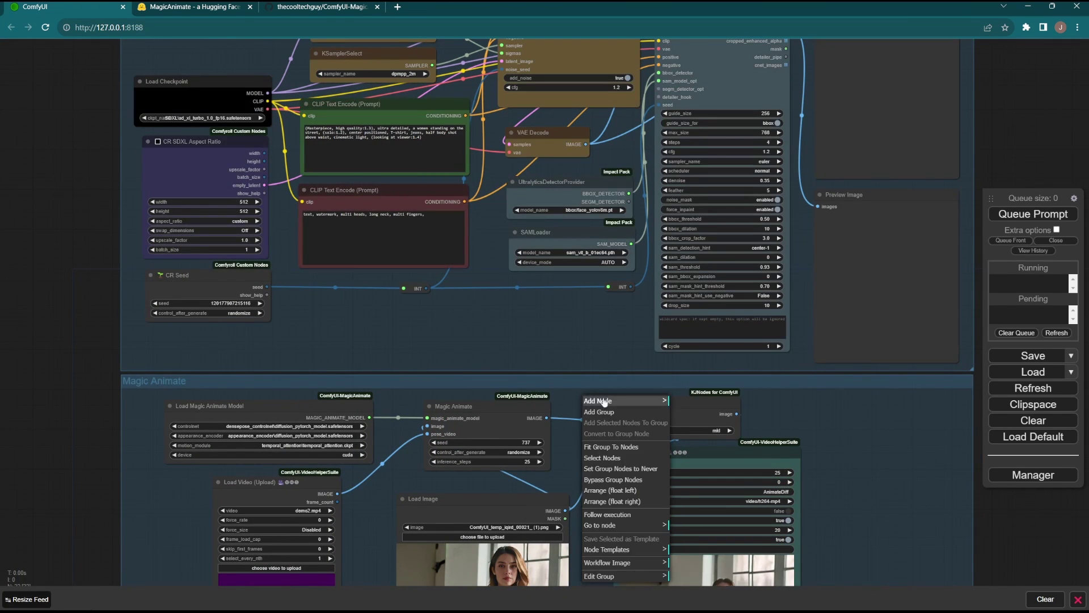
click(640, 471)
- Inspect the generated stone-arch woman image in an enlarged view, then close it
drag(561, 353, 542, 432)
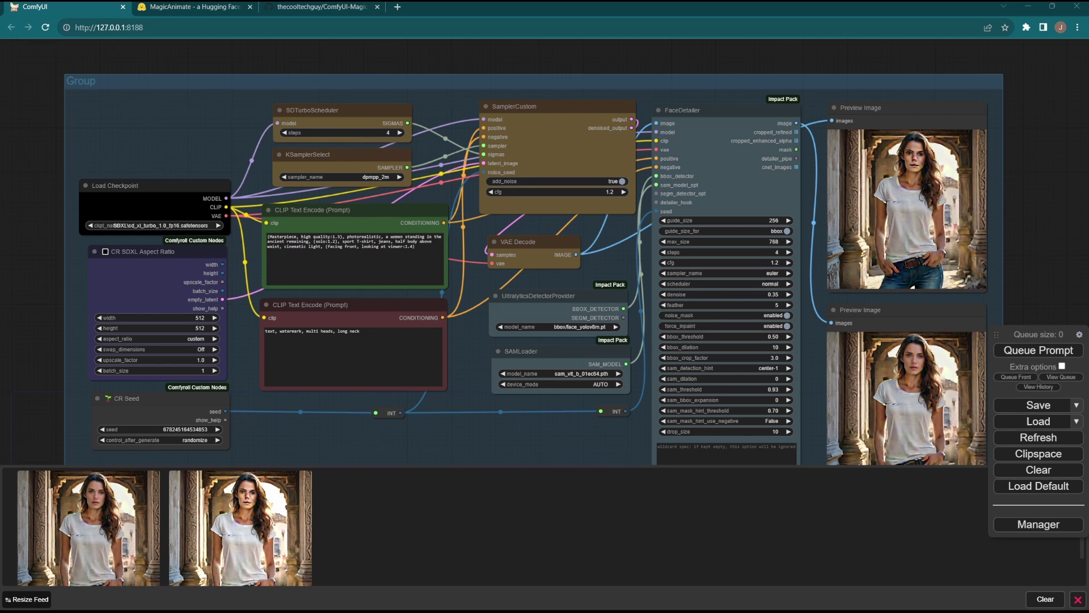
click(240, 528)
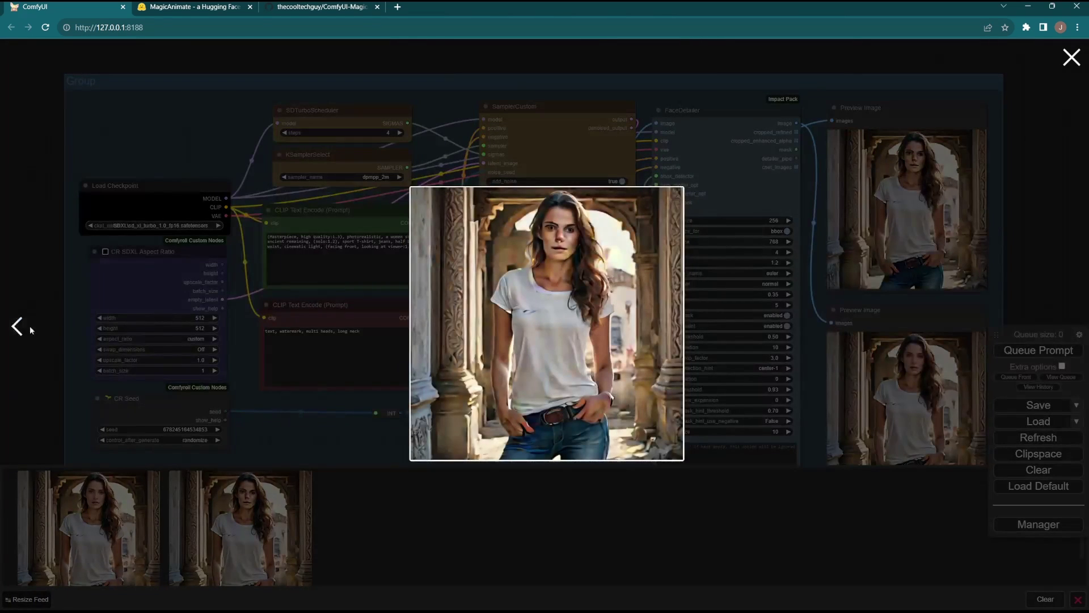
click(477, 526)
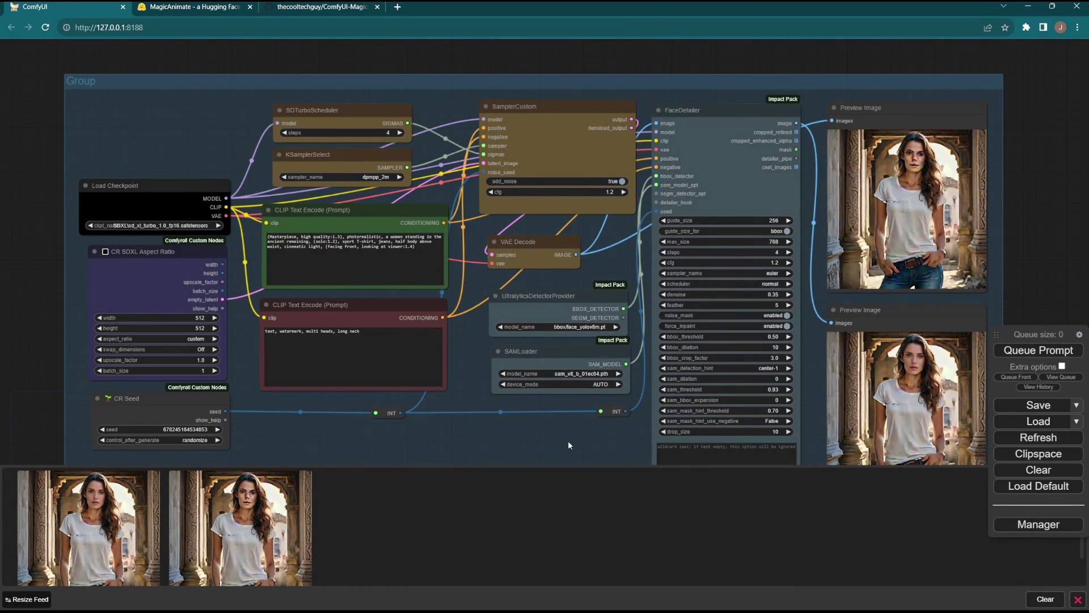
- Mute the image-generation group and set the Magic Animate group's nodes to Always
drag(567, 440, 557, 195)
right_click(521, 190)
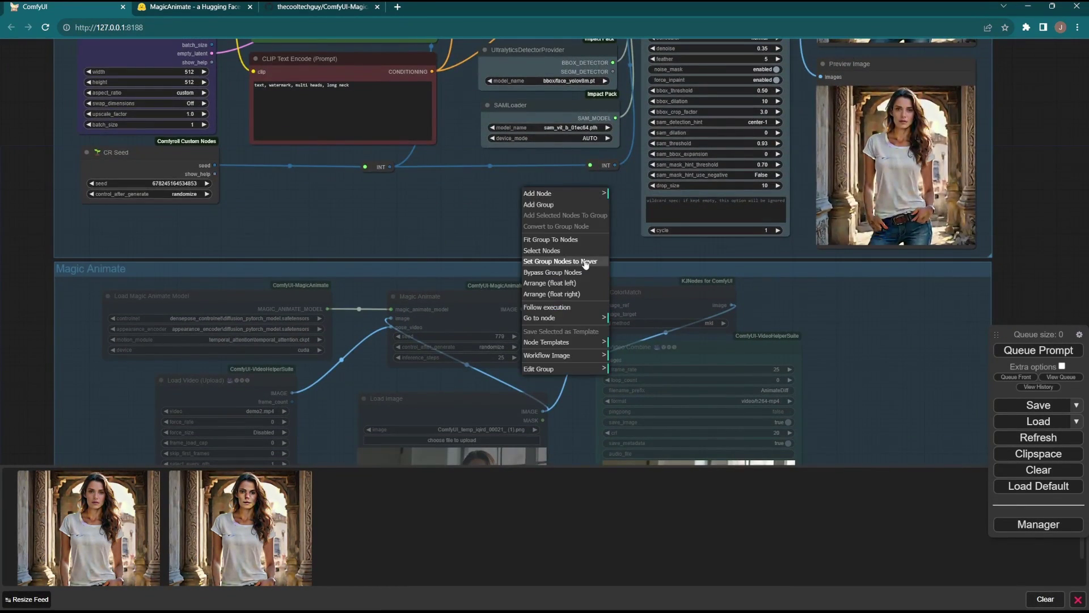
click(585, 262)
drag(549, 352, 543, 199)
right_click(540, 198)
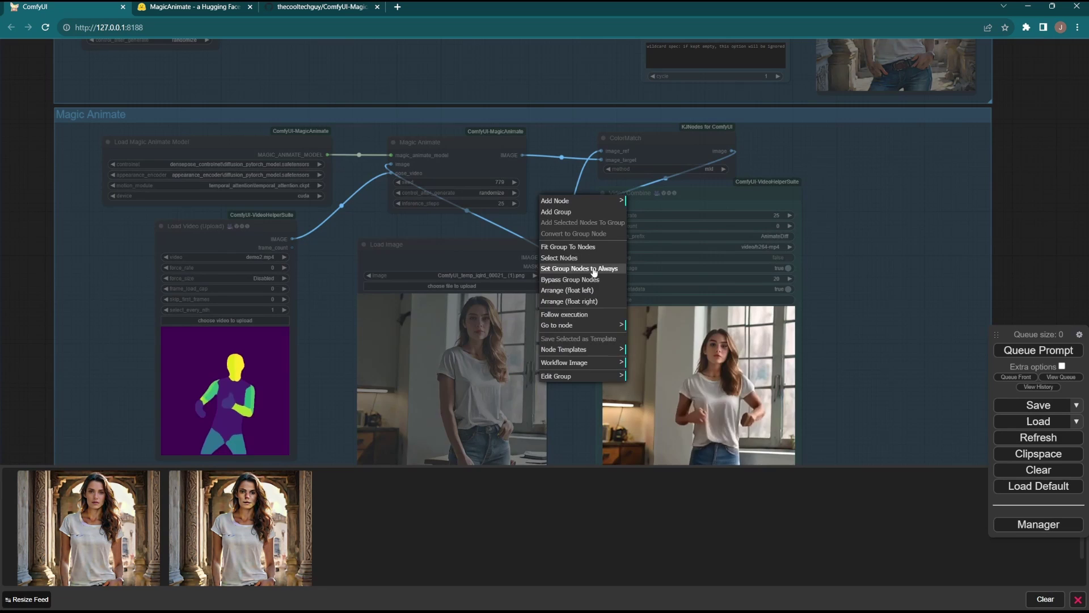
click(595, 269)
- Switch the pose video to the running clip and use the archway portrait as reference
drag(323, 328, 344, 263)
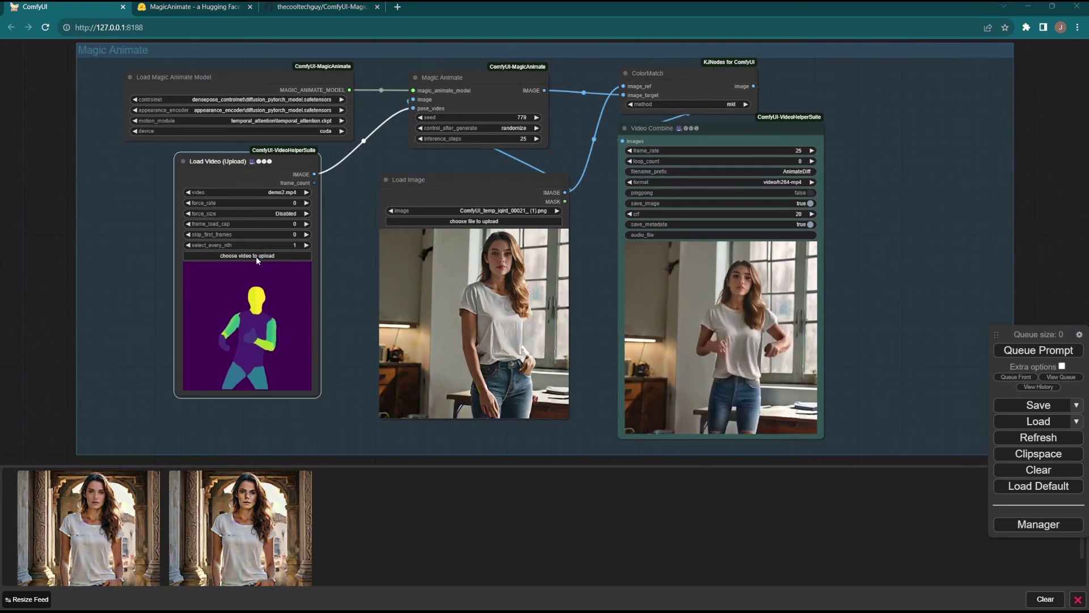
click(306, 193)
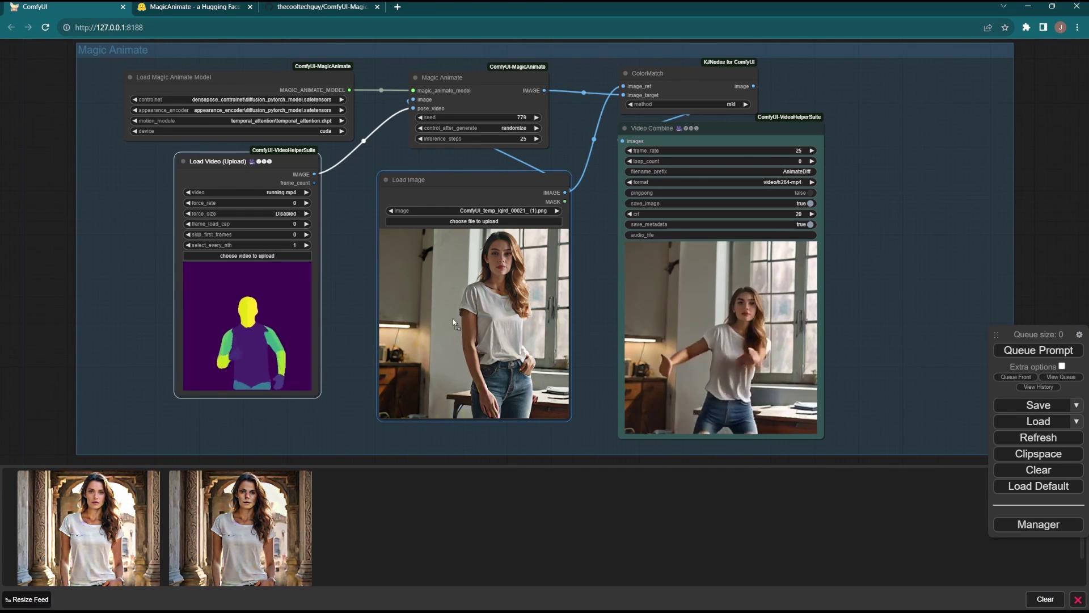
drag(453, 321, 454, 323)
- Queue the Magic Animate workflow and inspect the running animation beside the reference image
click(1048, 350)
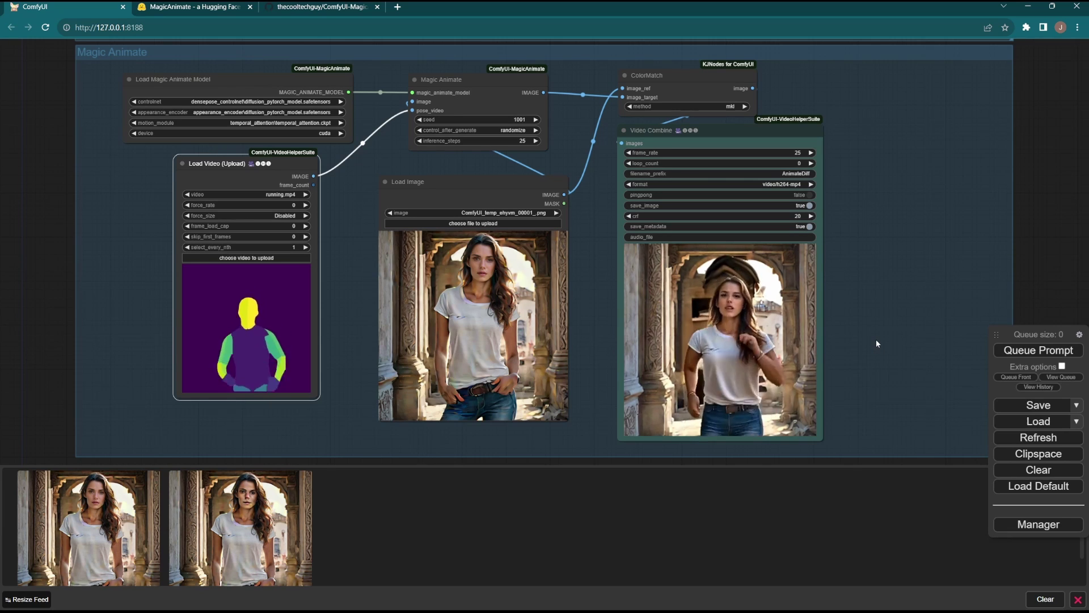
scroll(863, 362, up, 1)
scroll(862, 363, up, 3)
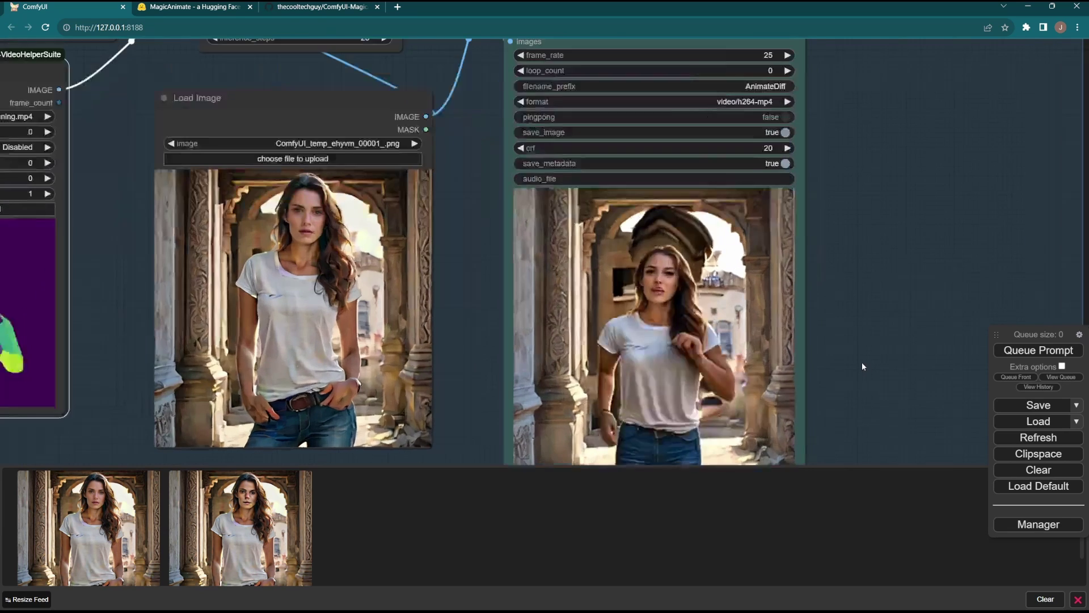
scroll(862, 362, up, 1)
mouse_move(862, 361)
mouse_down()
mouse_move(831, 315)
mouse_move(874, 335)
mouse_up()
scroll(829, 313, down, 4)
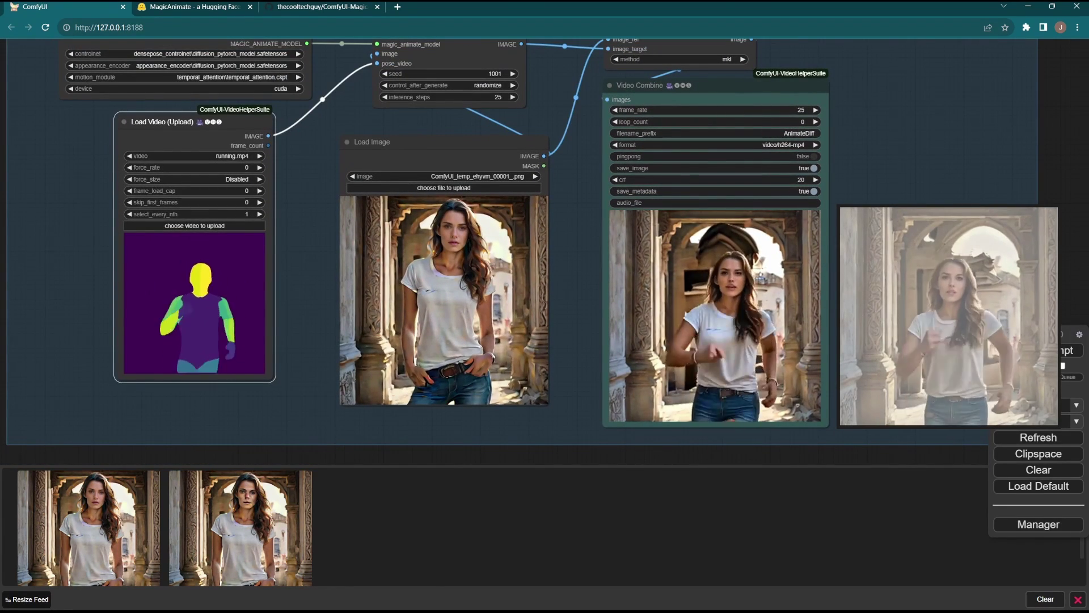
scroll(859, 345, down, 2)
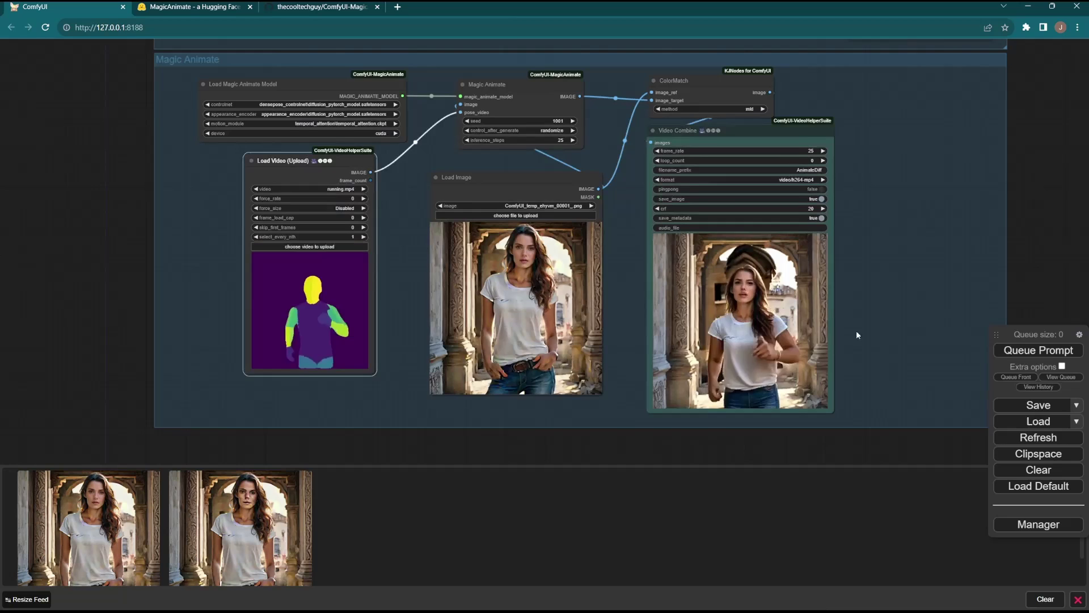
drag(857, 330, 840, 343)
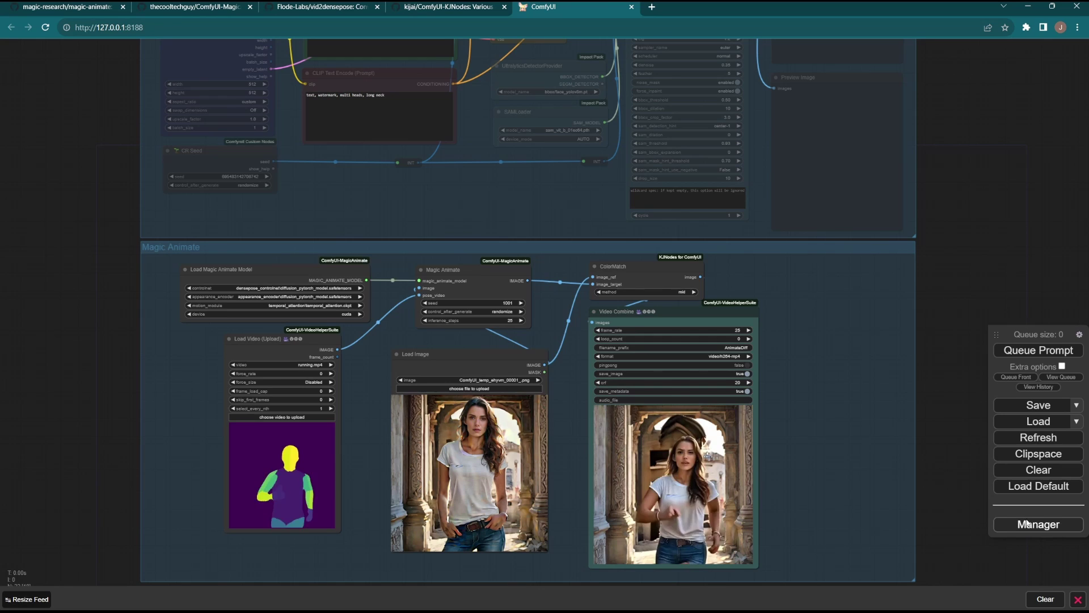
- Open the Manager's Install Custom Nodes list
click(1034, 523)
click(572, 265)
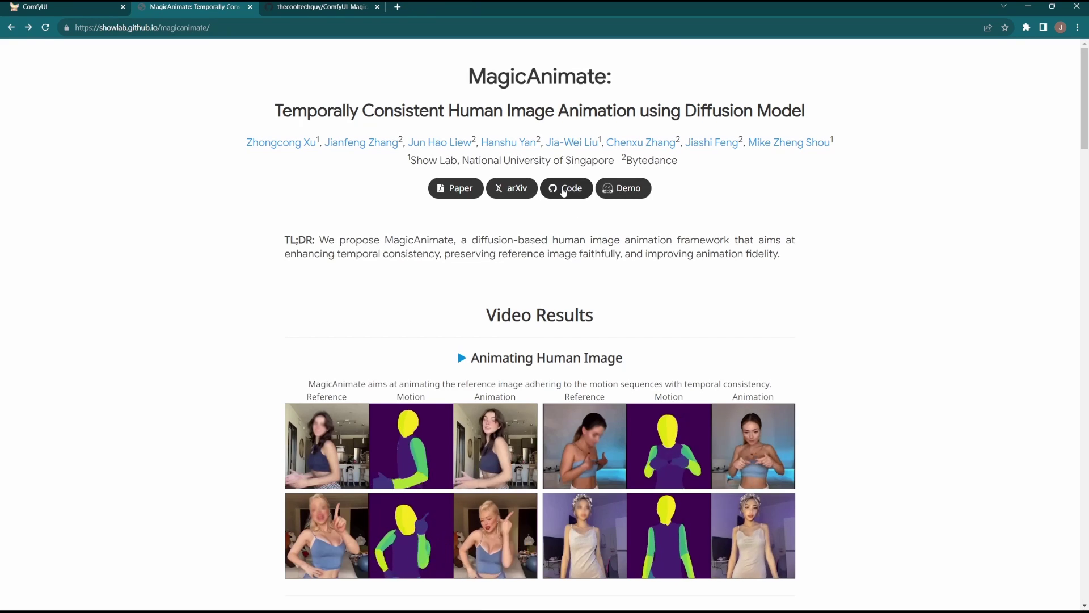
- Follow the repository's Getting Started section to the checkpoints and StableDiffusion V1.5 links
click(563, 189)
scroll(238, 319, down, 3)
scroll(225, 324, down, 3)
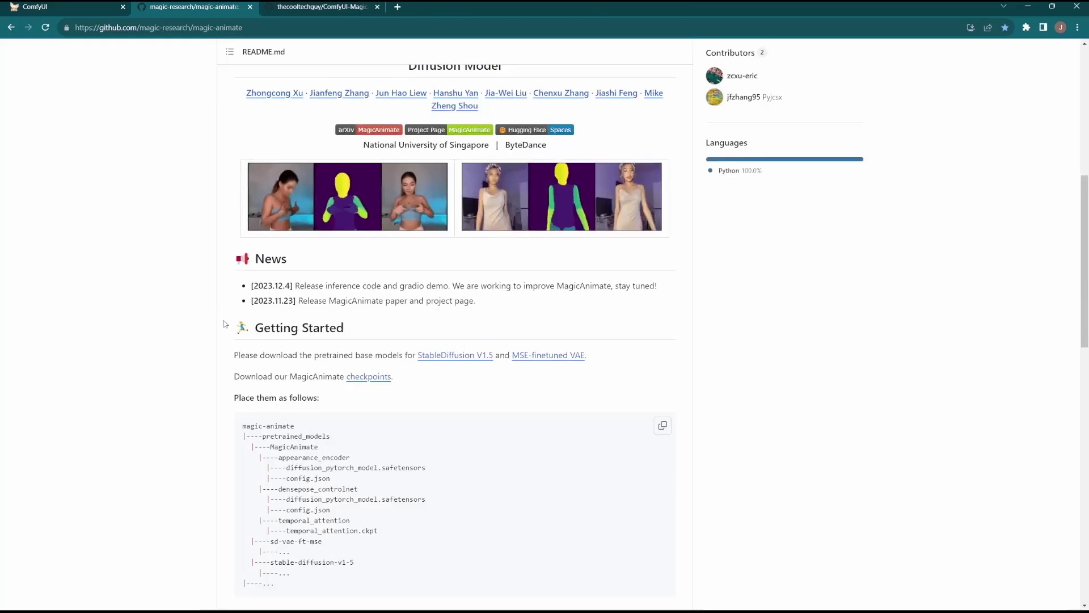
scroll(226, 324, up, 1)
scroll(222, 256, down, 3)
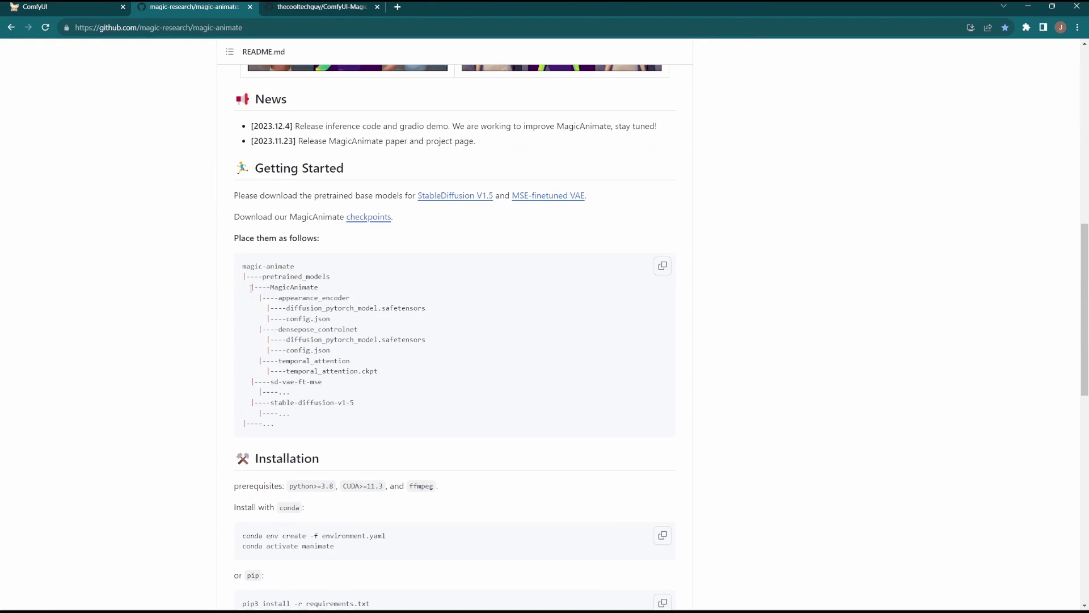
drag(251, 288, 369, 408)
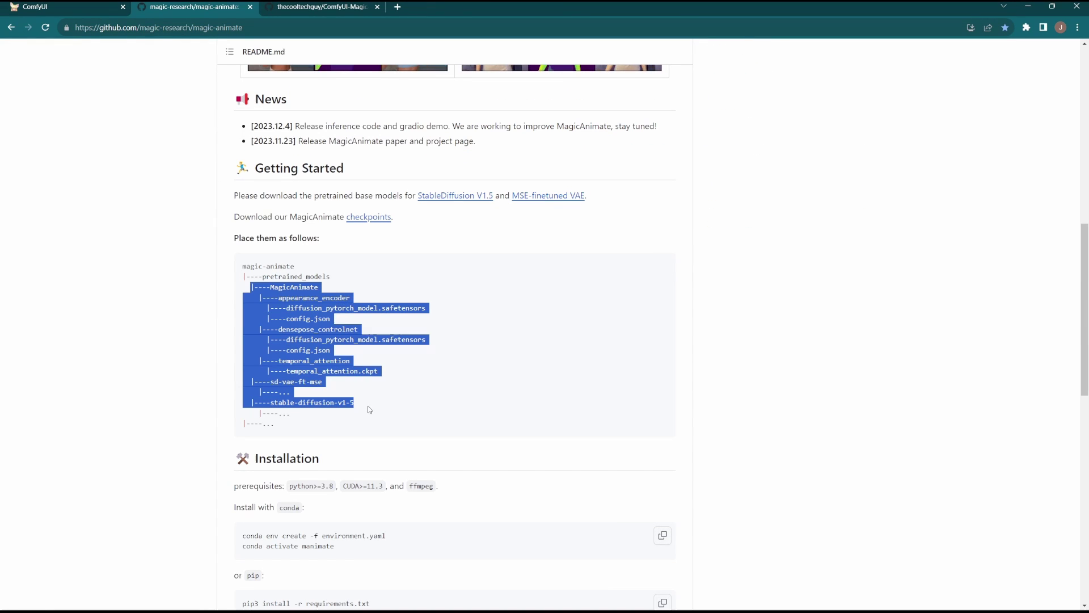
click(372, 221)
drag(154, 230, 417, 230)
click(422, 329)
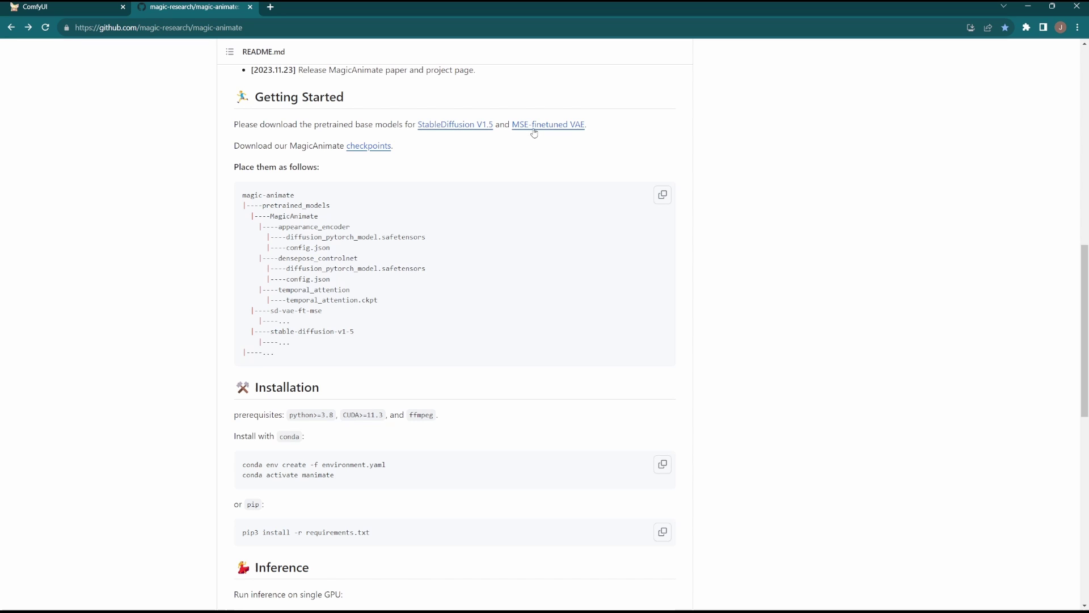
- Open the Stable Diffusion v1.5 model's Files and versions and the text_encoder folder
click(462, 125)
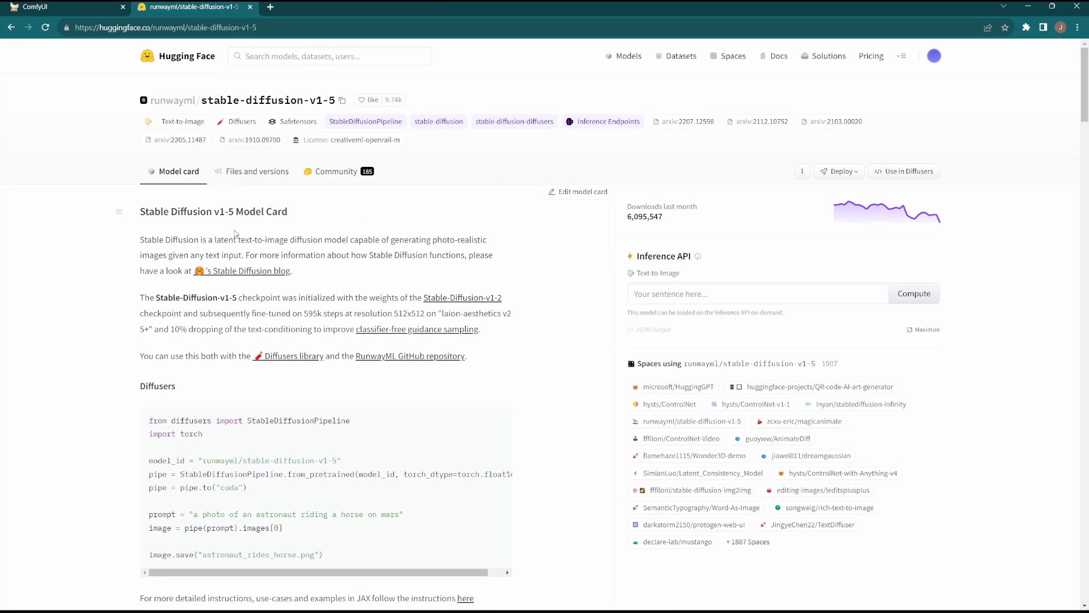
click(253, 173)
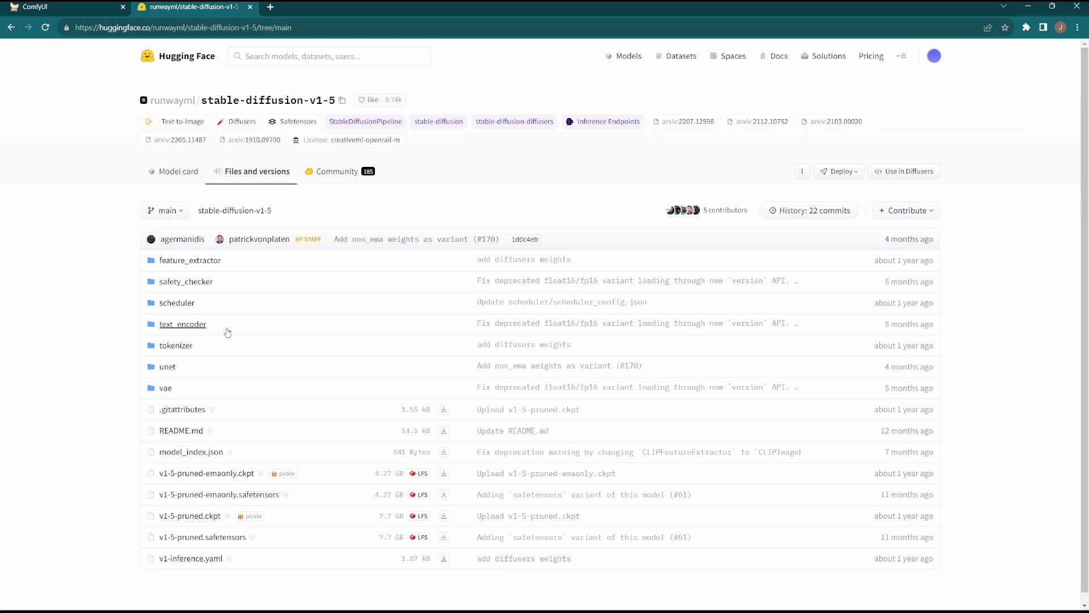
click(182, 324)
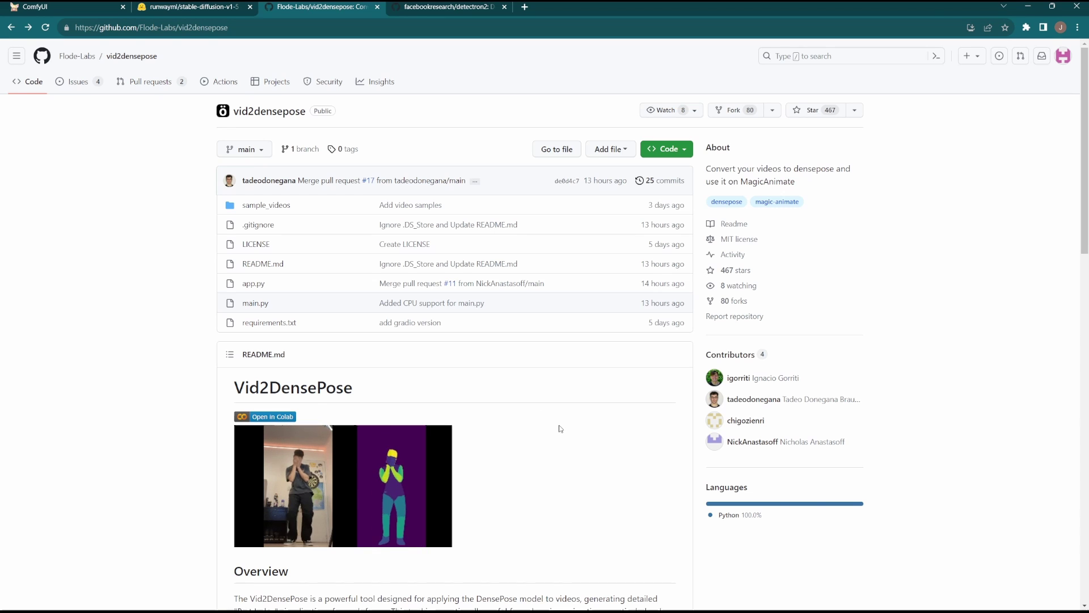
scroll(554, 422, down, 3)
scroll(559, 428, down, 2)
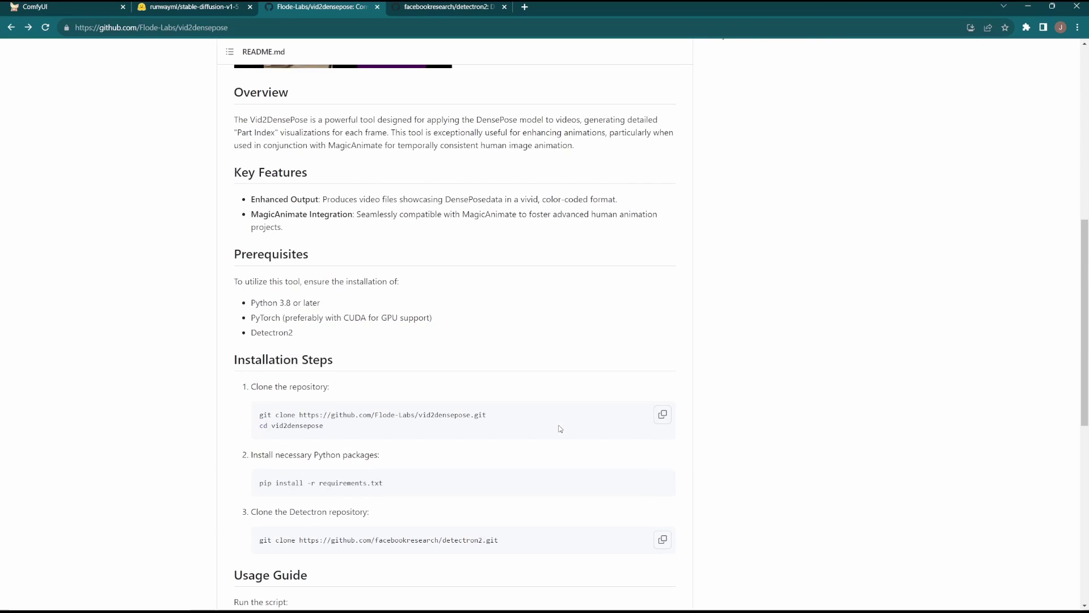
scroll(559, 428, down, 2)
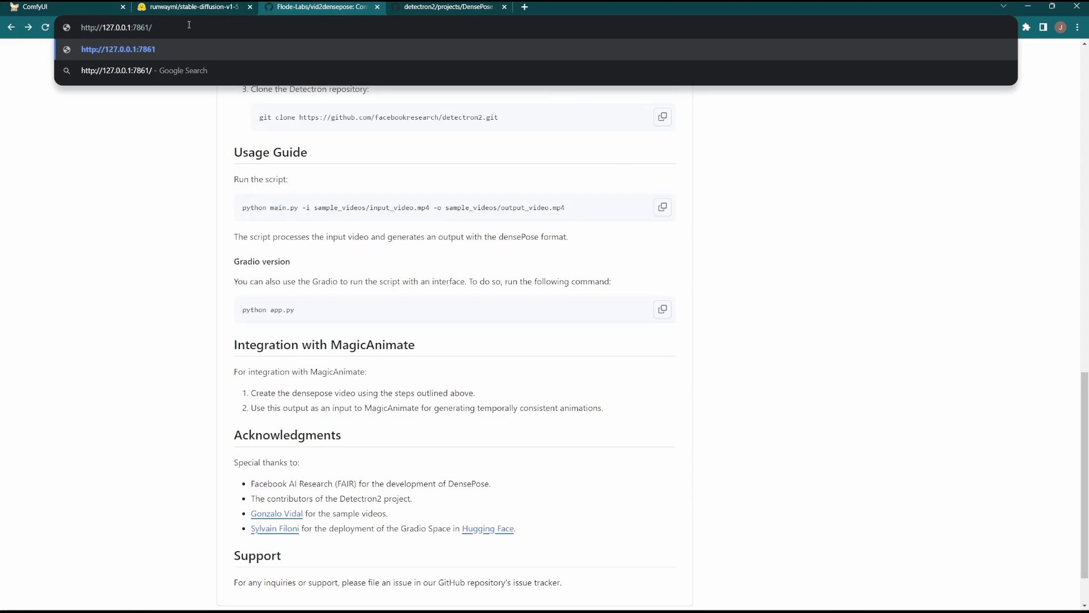
- Load the local Video 2 DensePose app at 127.0.0.1:7861
key(Return)
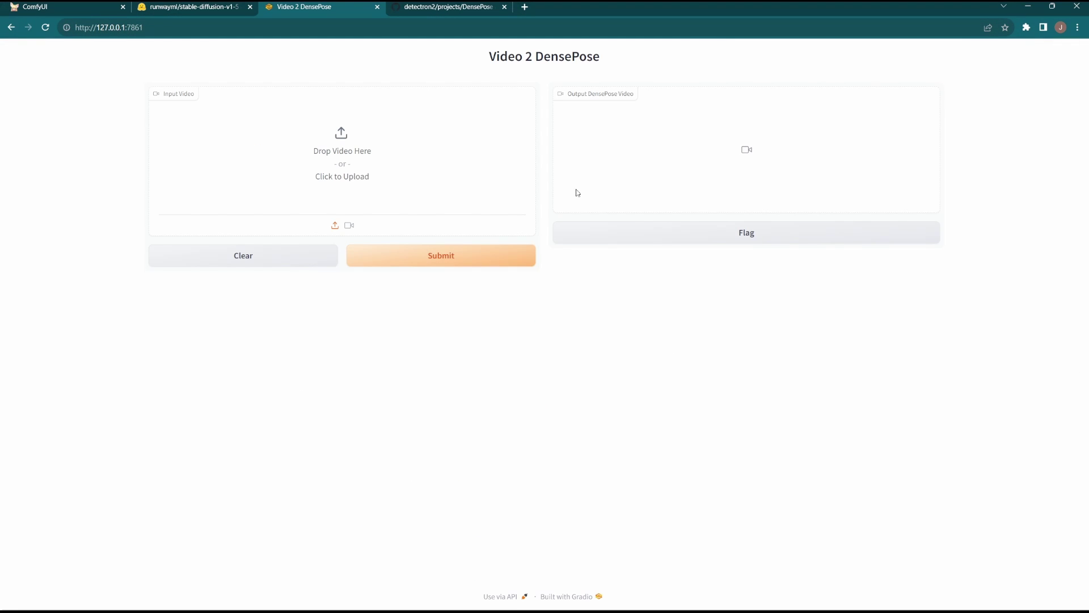